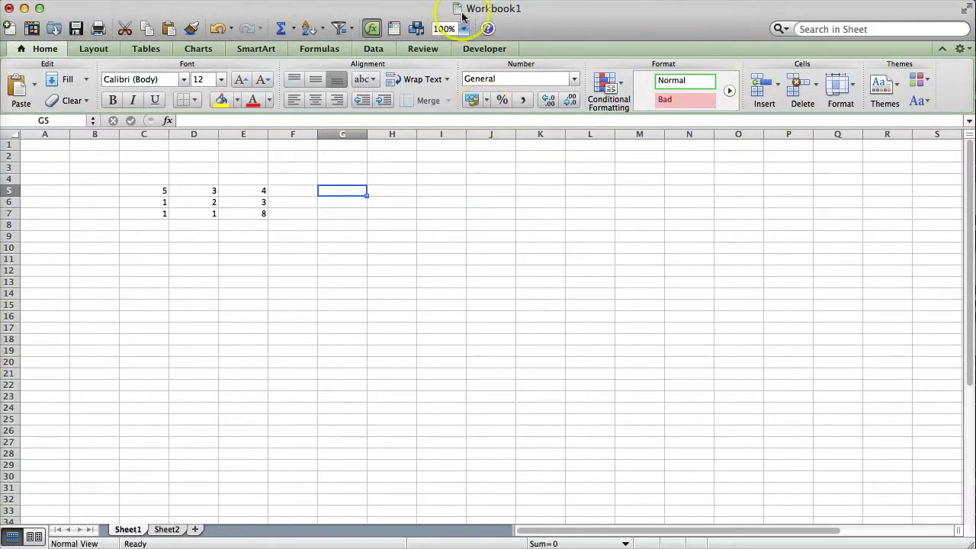
# Step: Open the zoom level choices for the sheet
pyautogui.click(466, 29)
# Step: Zoom to 200% and enter =OFFSET(B4,1,1,1,1) in G5, returning 5
pyautogui.click(458, 46)
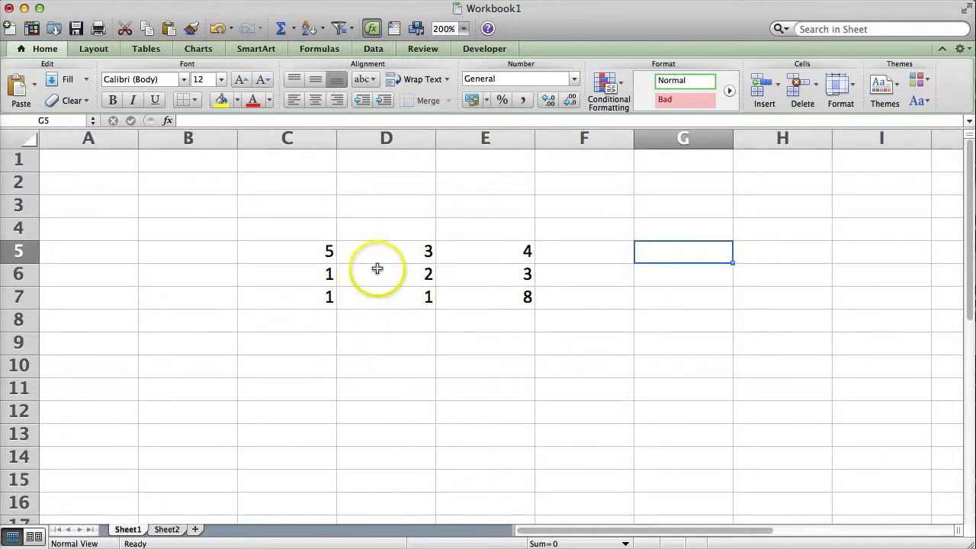
pyautogui.write('=')
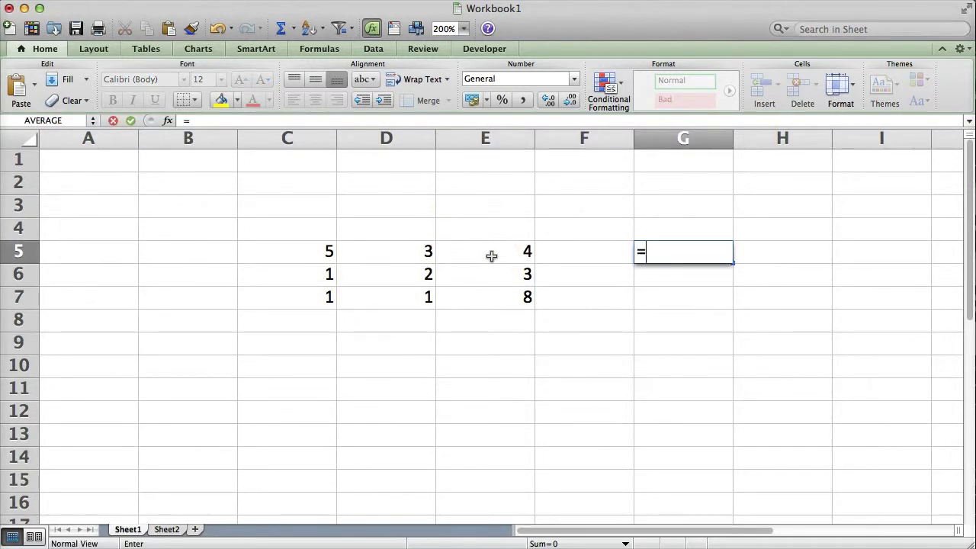
pyautogui.moveTo(399, 279); pyautogui.dragTo(331, 250)
pyautogui.write('OFFSET')
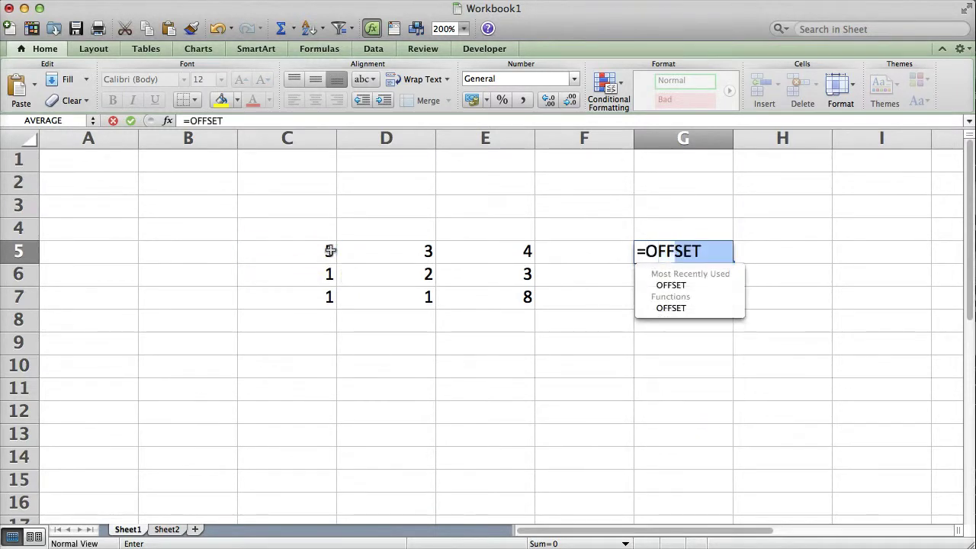
pyautogui.write('(')
pyautogui.moveTo(328, 250); pyautogui.dragTo(218, 230)
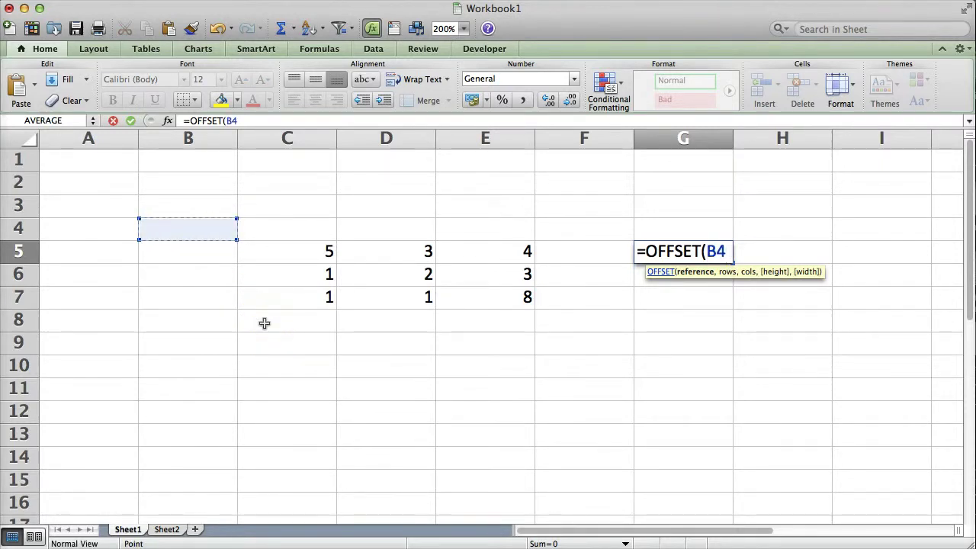
pyautogui.write(',')
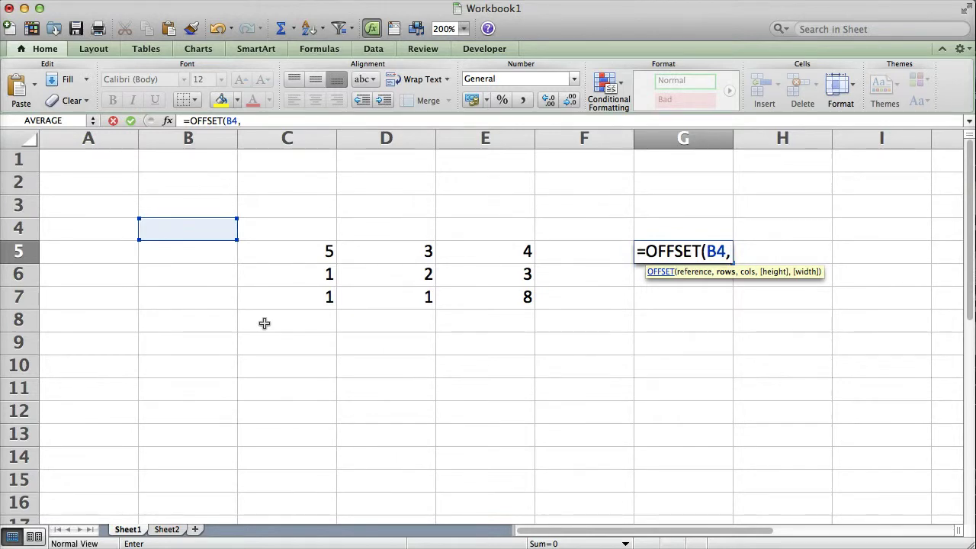
pyautogui.write('1')
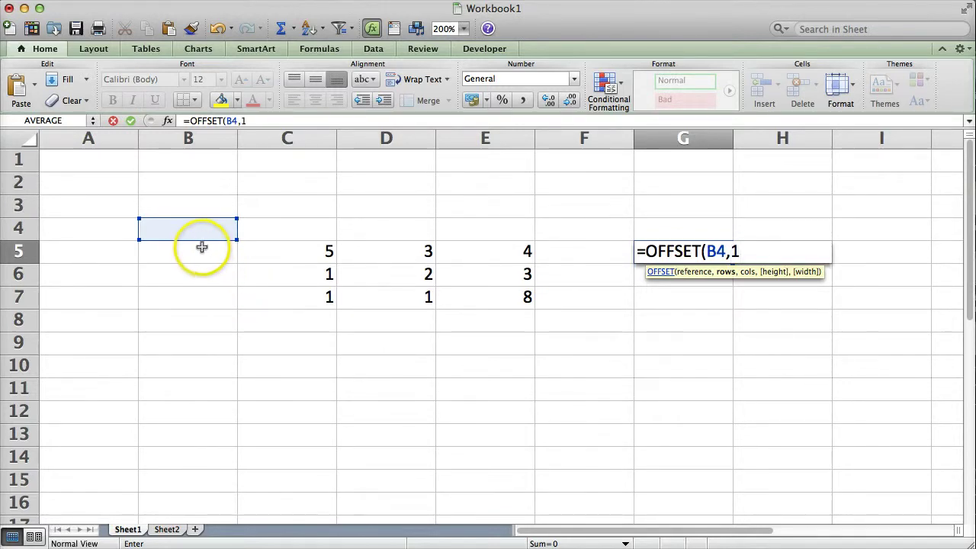
pyautogui.write(',')
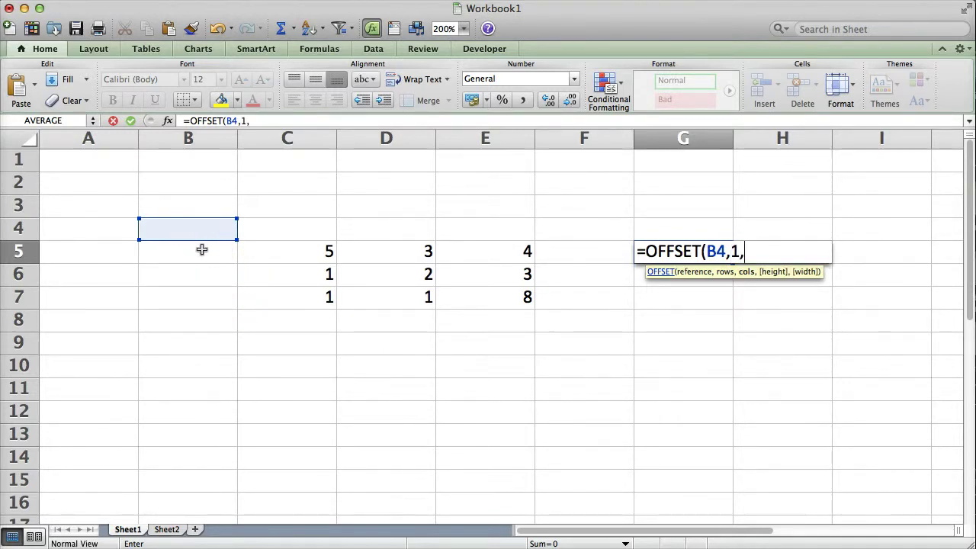
pyautogui.write('1,1,1')
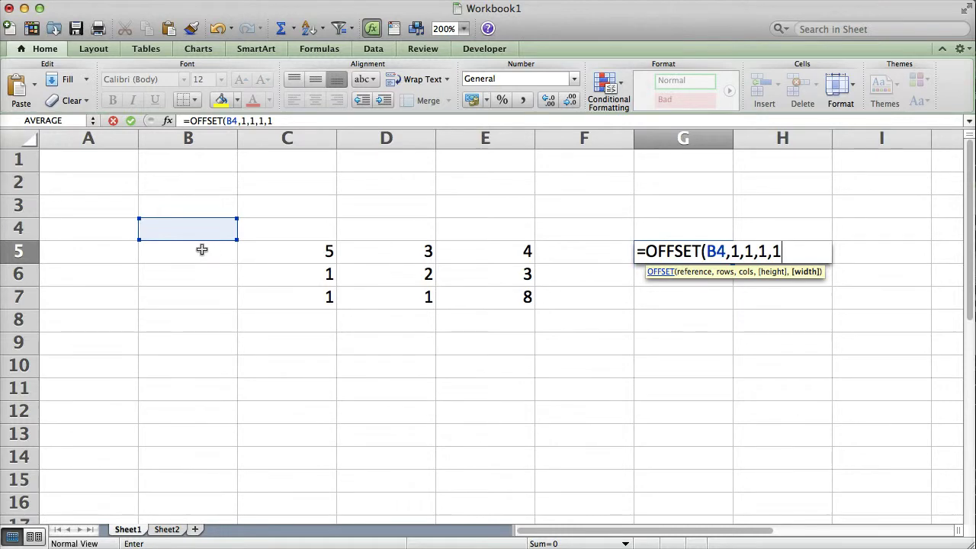
pyautogui.write(')')
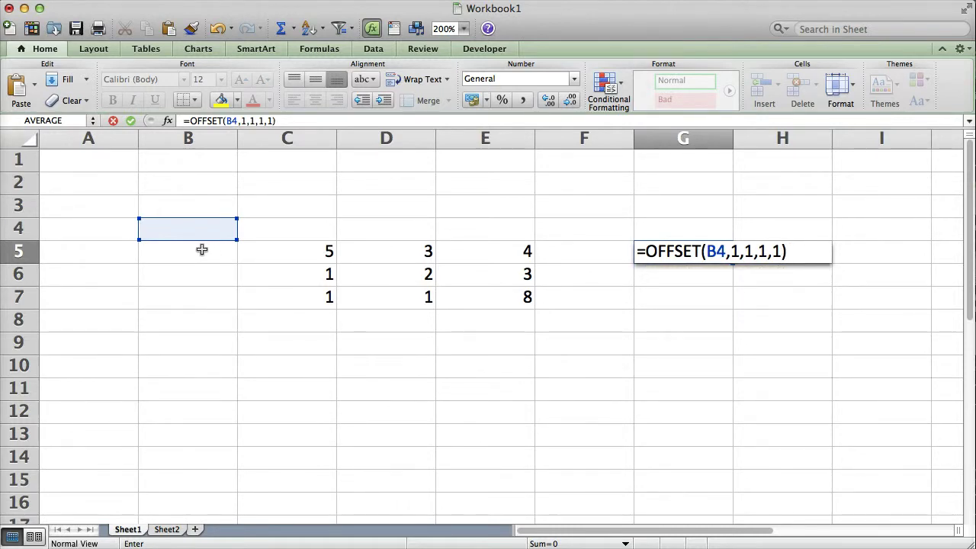
pyautogui.press('Return')
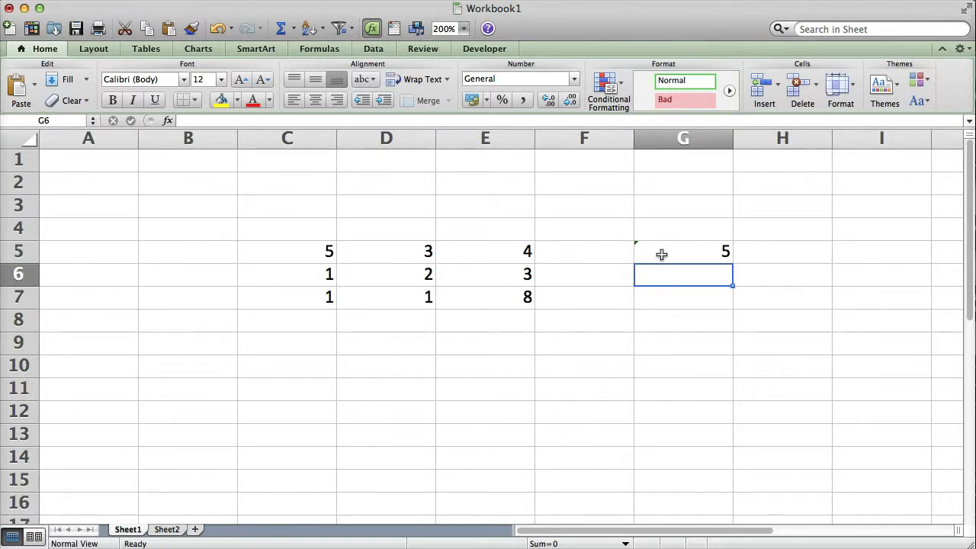
pyautogui.click(662, 254)
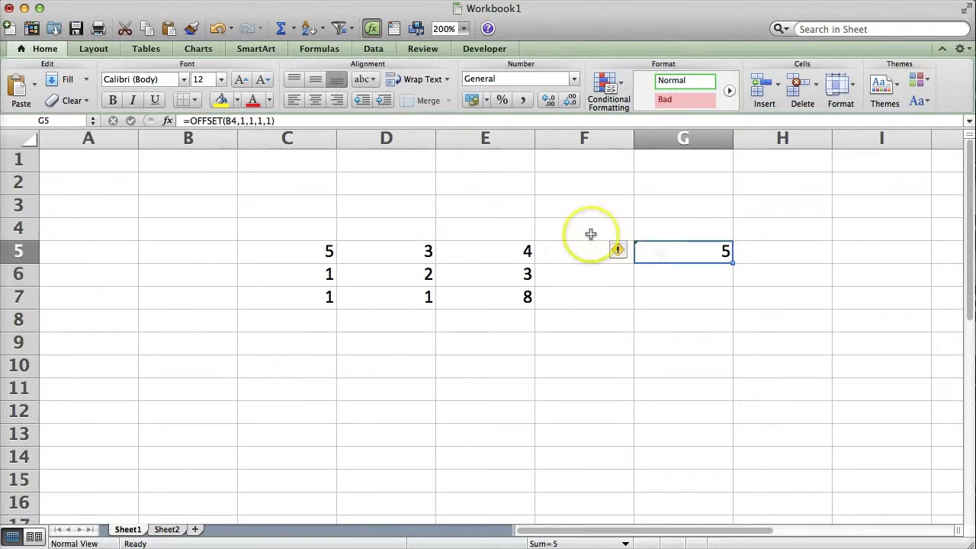
# Step: Wrap the OFFSET formula in G5 inside a SUM function
pyautogui.click(188, 122)
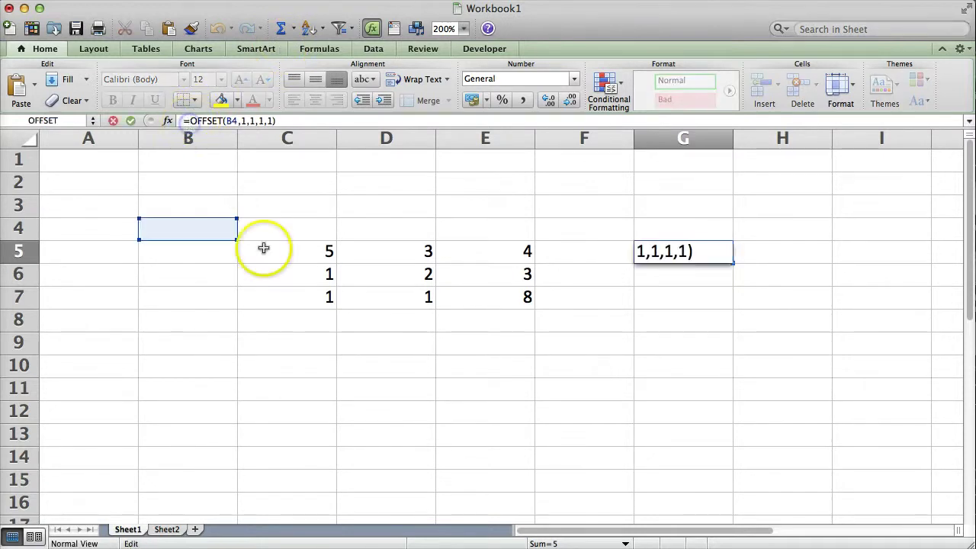
pyautogui.click(260, 122)
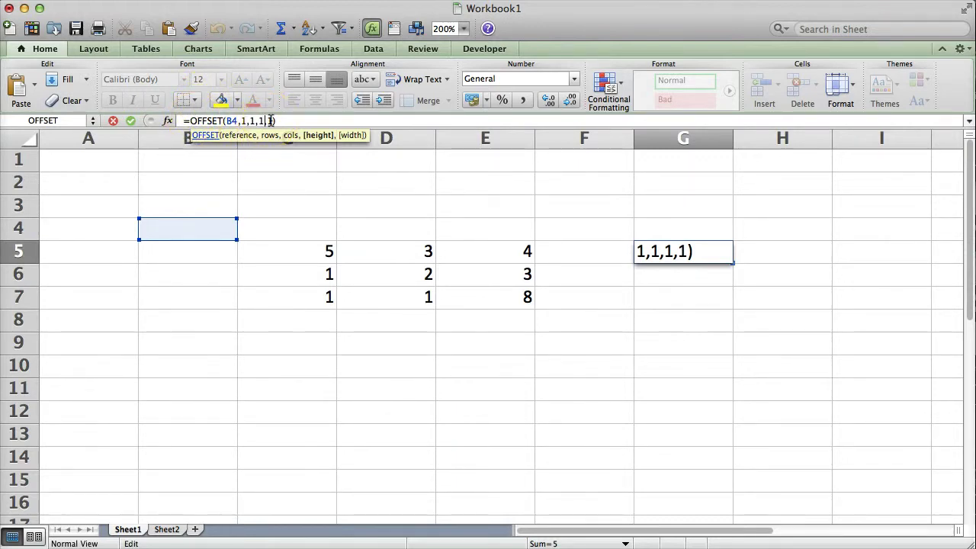
pyautogui.click(270, 119)
pyautogui.click(188, 120)
pyautogui.write('SA')
pyautogui.press('BackSpace')
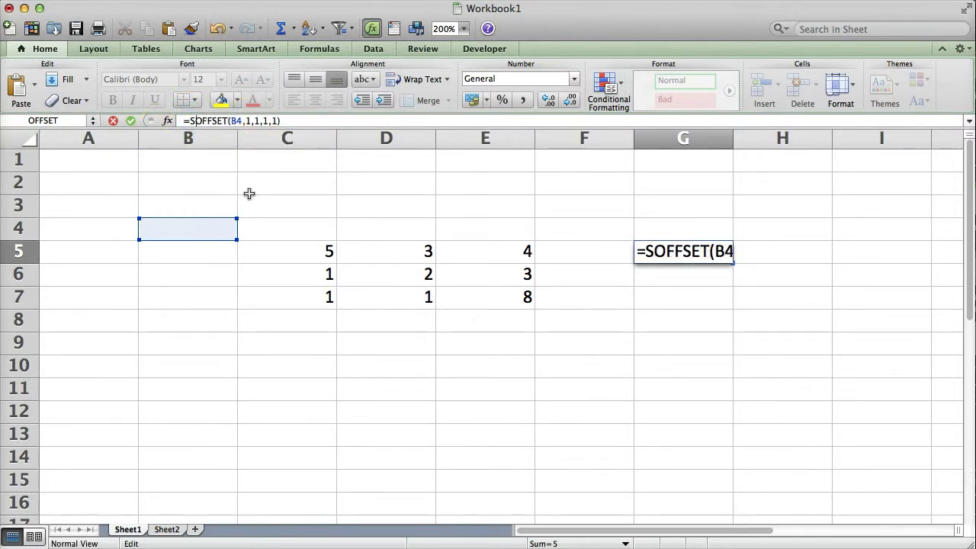
pyautogui.write('UM(')
pyautogui.click(298, 120)
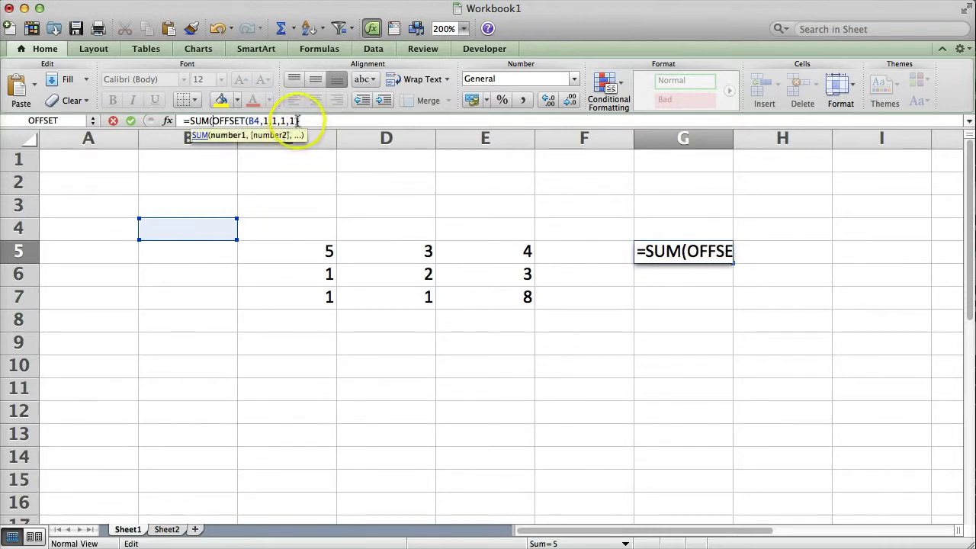
pyautogui.write('))')
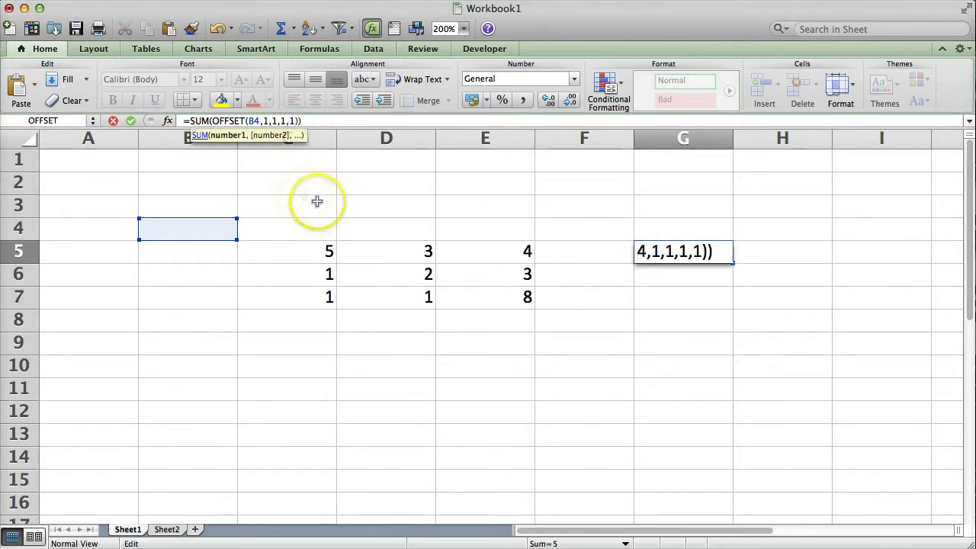
# Step: Change the OFFSET height argument to 3 so G5 totals C5:C7 as 7
pyautogui.click(280, 120)
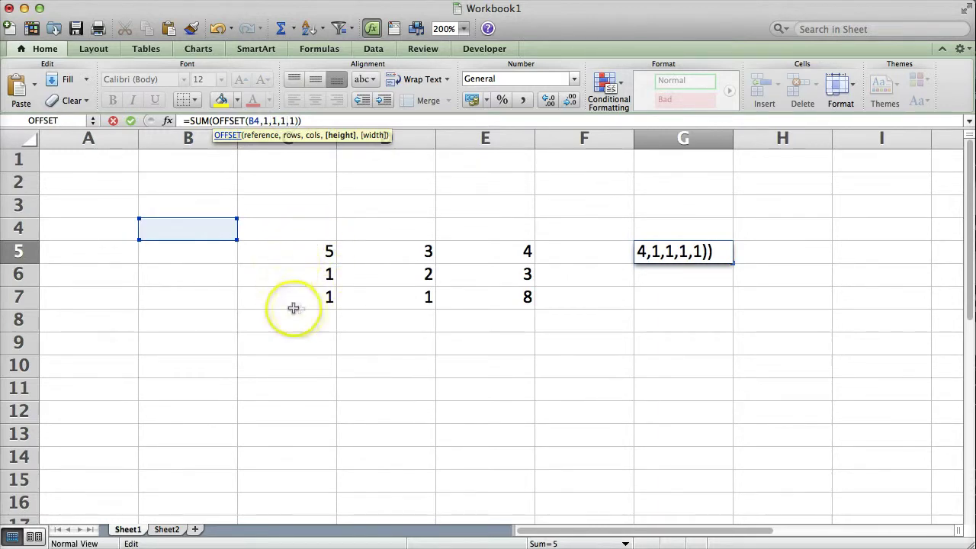
pyautogui.press('BackSpace')
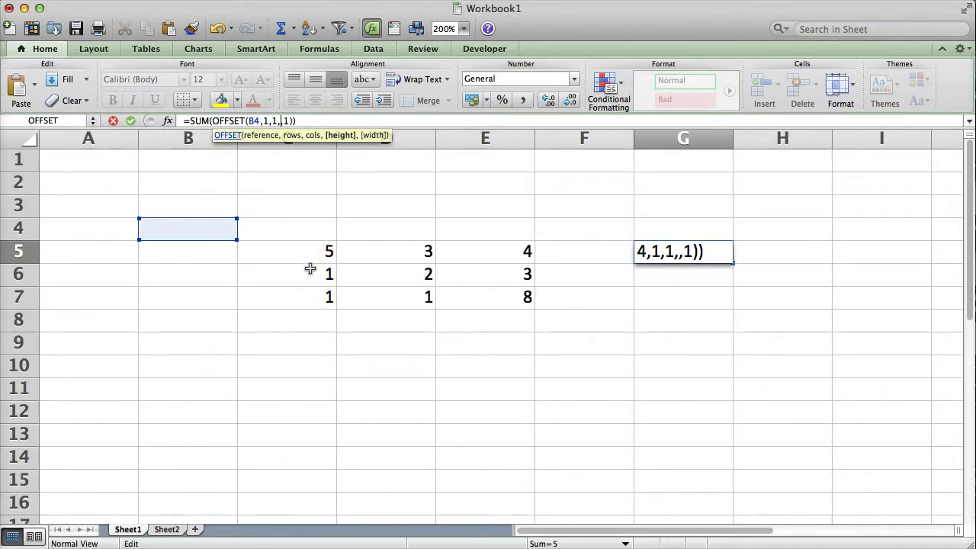
pyautogui.write('3')
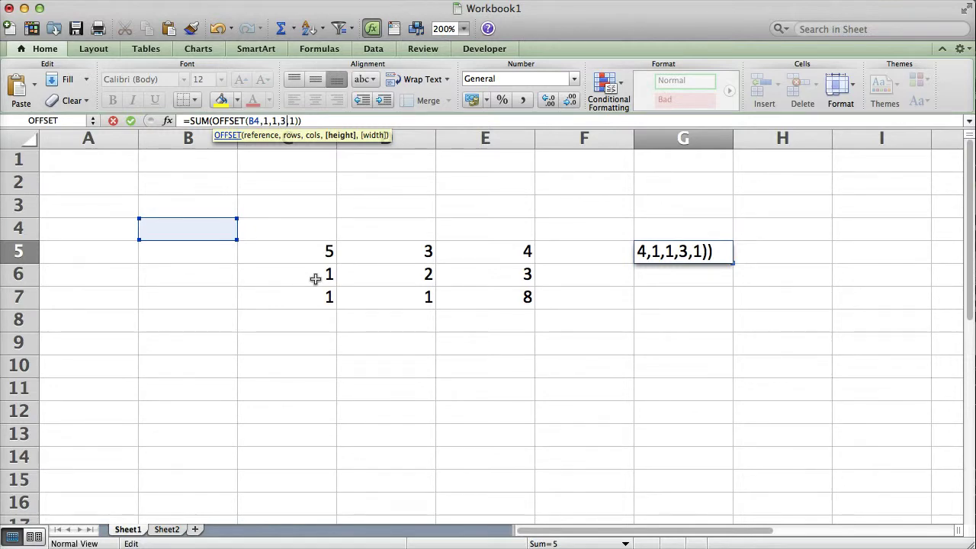
pyautogui.press('Return')
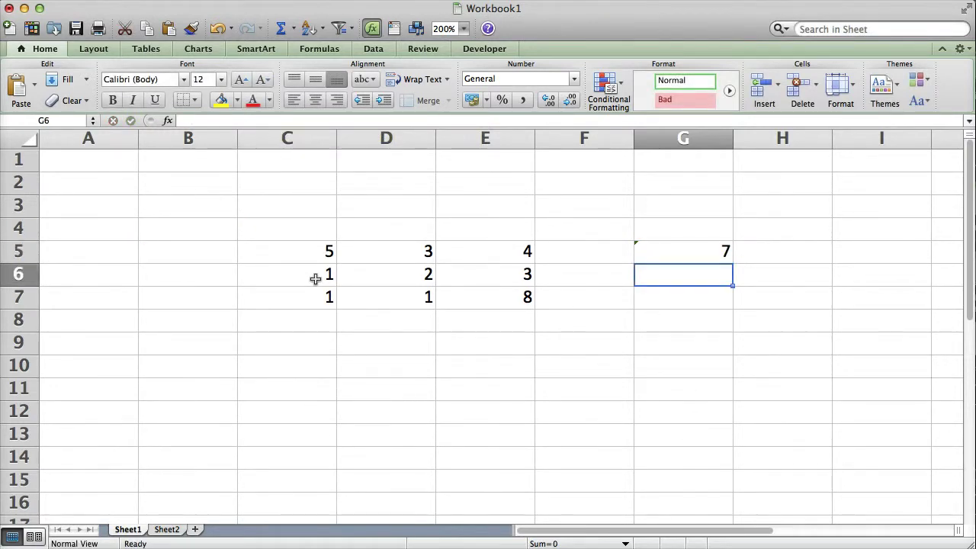
pyautogui.click(688, 257)
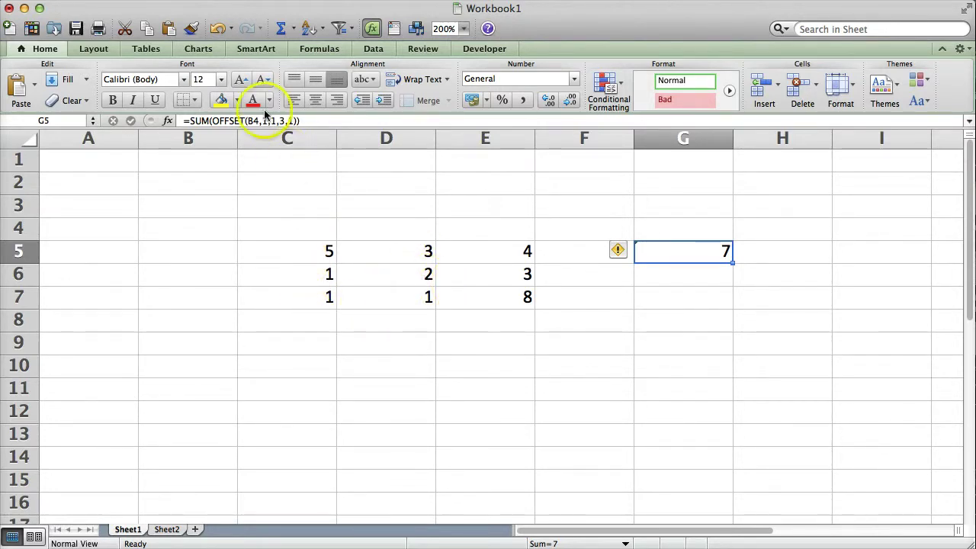
# Step: Set the OFFSET width in G5 to 2 so it sums to 13, then go to Sheet2
pyautogui.click(287, 120)
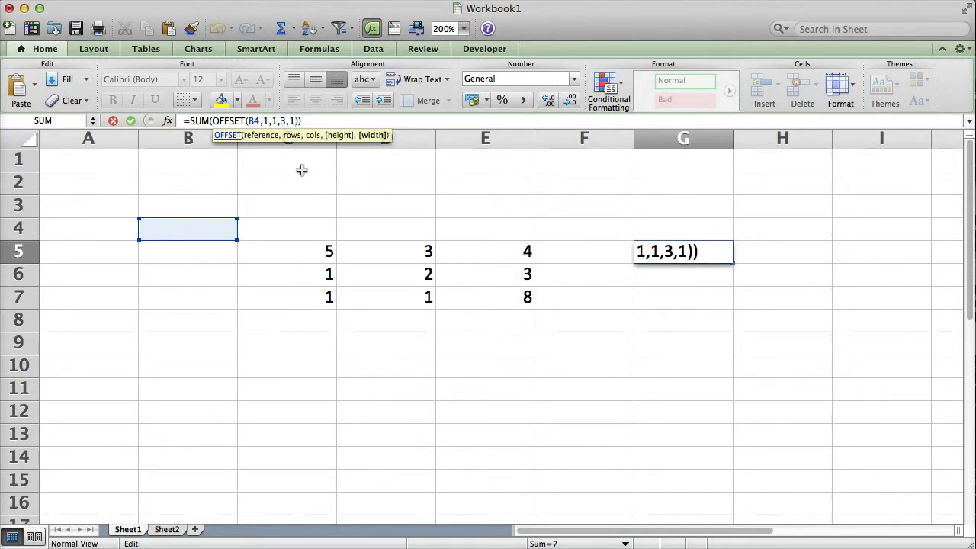
pyautogui.press('BackSpace')
pyautogui.write('2')
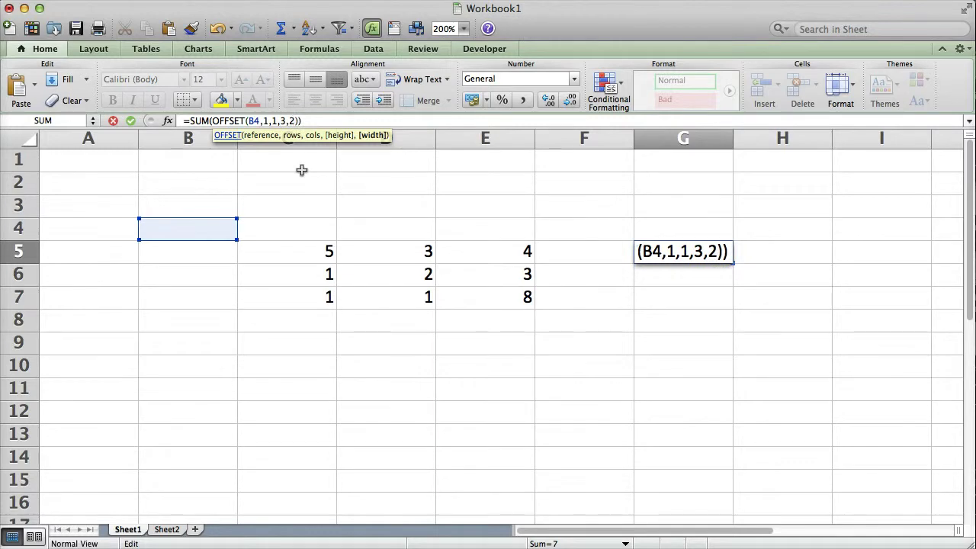
pyautogui.press('Return')
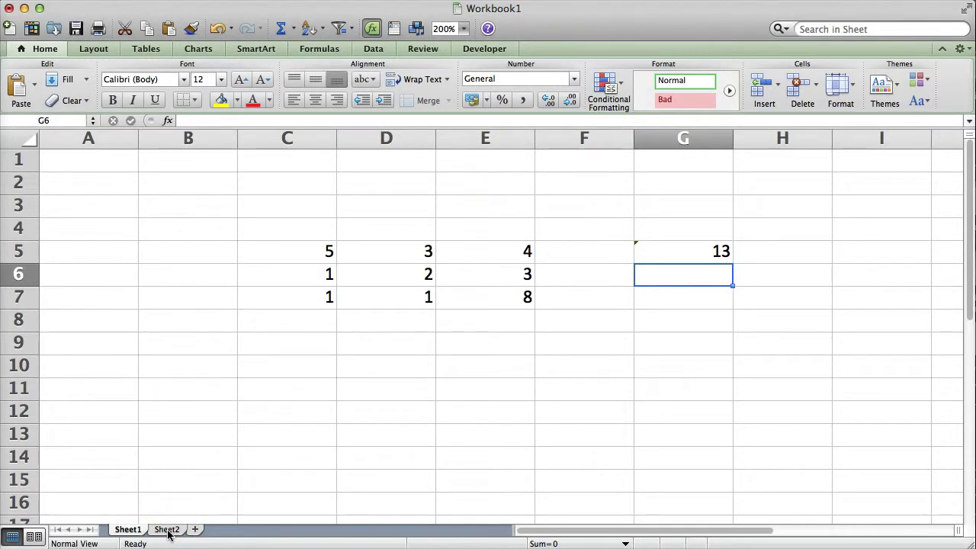
pyautogui.click(167, 531)
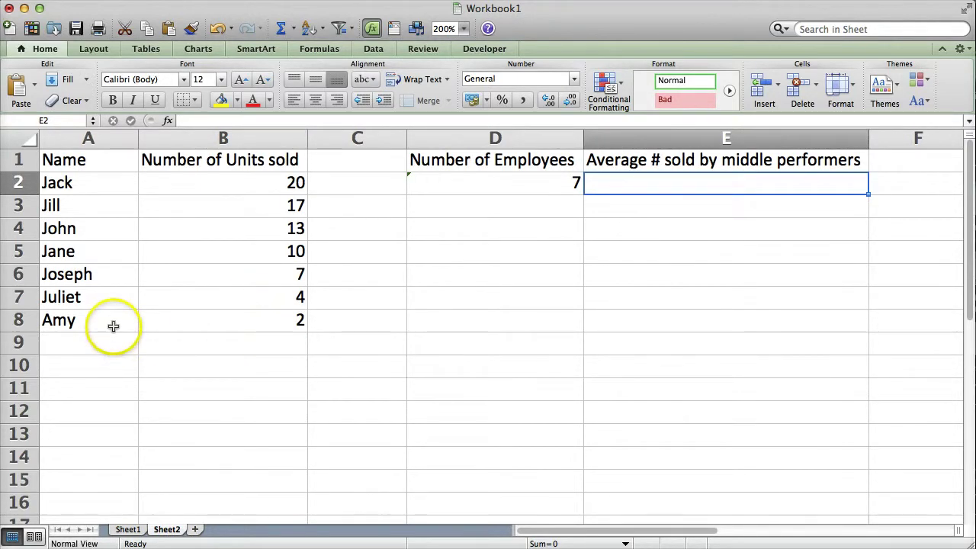
# Step: Clear the last employee's name and units in A8:B8, leaving 6 employees counted
pyautogui.moveTo(113, 325); pyautogui.dragTo(225, 326)
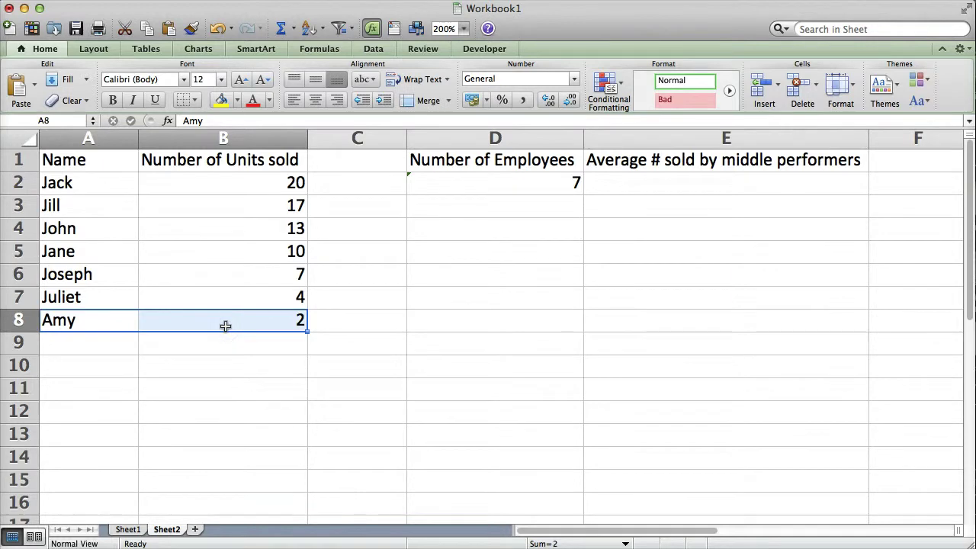
pyautogui.press('Delete')
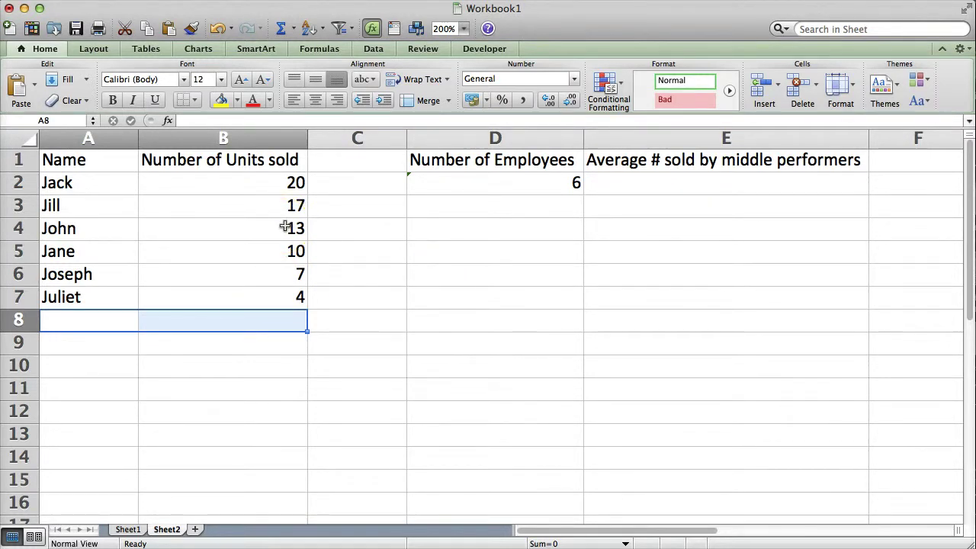
pyautogui.moveTo(284, 227); pyautogui.dragTo(281, 253)
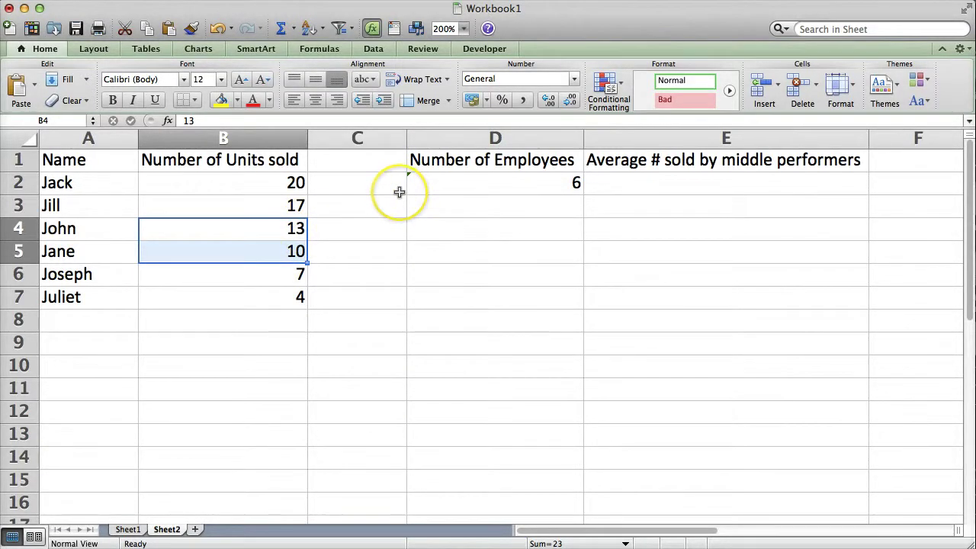
pyautogui.click(458, 183)
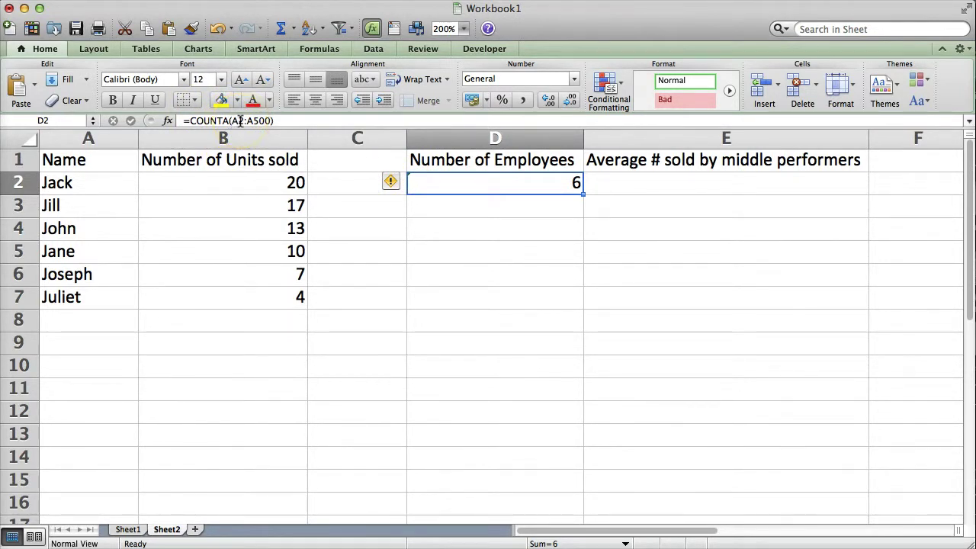
pyautogui.click(656, 185)
# Step: Enter =AVERAGE(OFFSET(A1,3,1,D2-4,1)) in E2, accepting Excel's correction, to show 11.5
pyautogui.write('=AV')
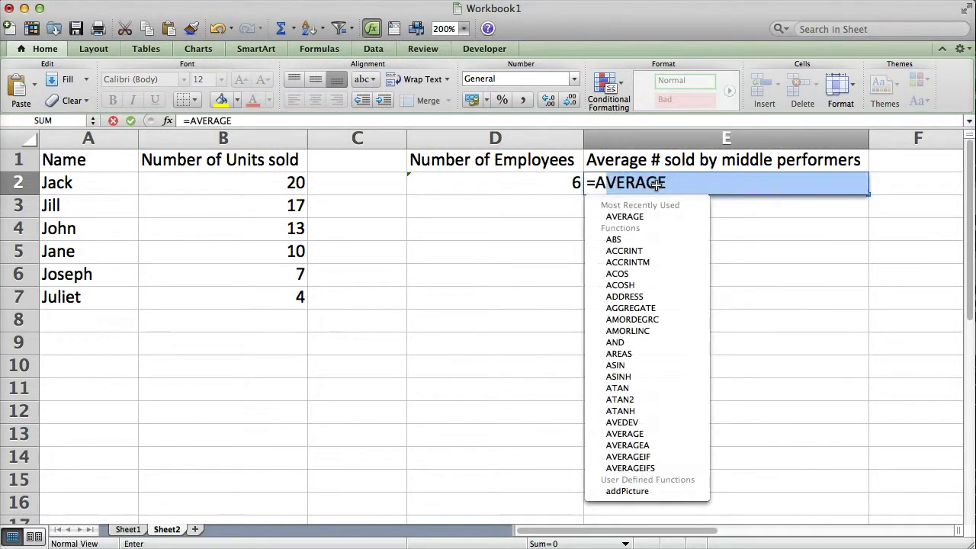
pyautogui.write('ERAGE')
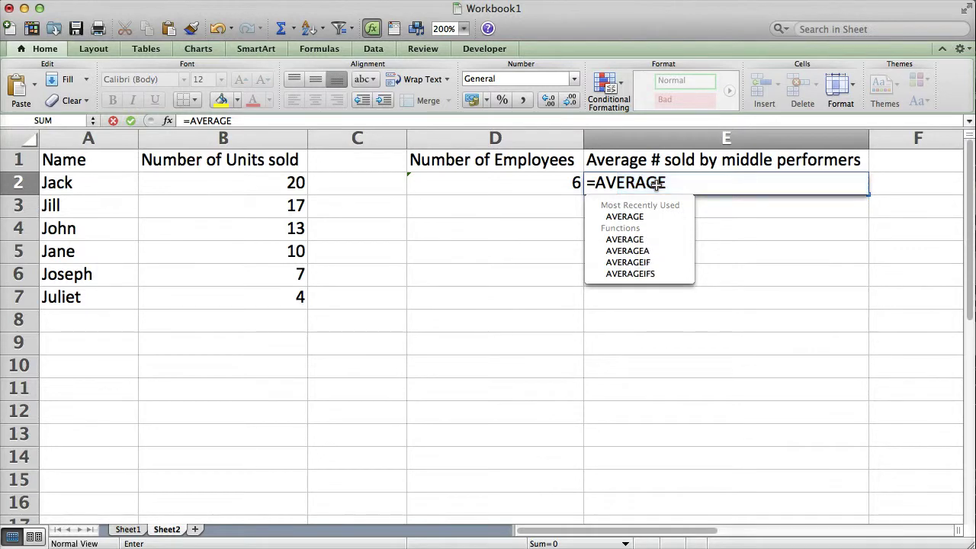
pyautogui.write('(O')
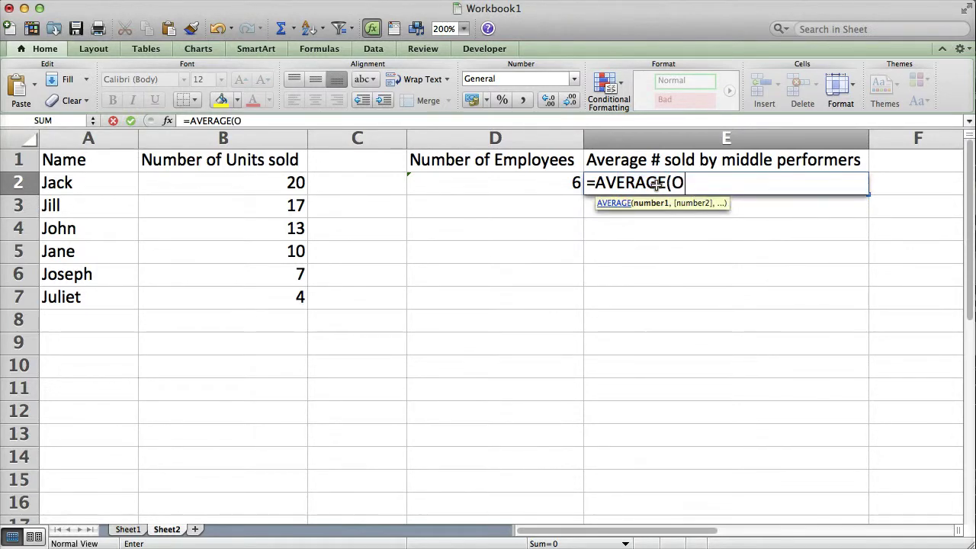
pyautogui.write('FFSET(')
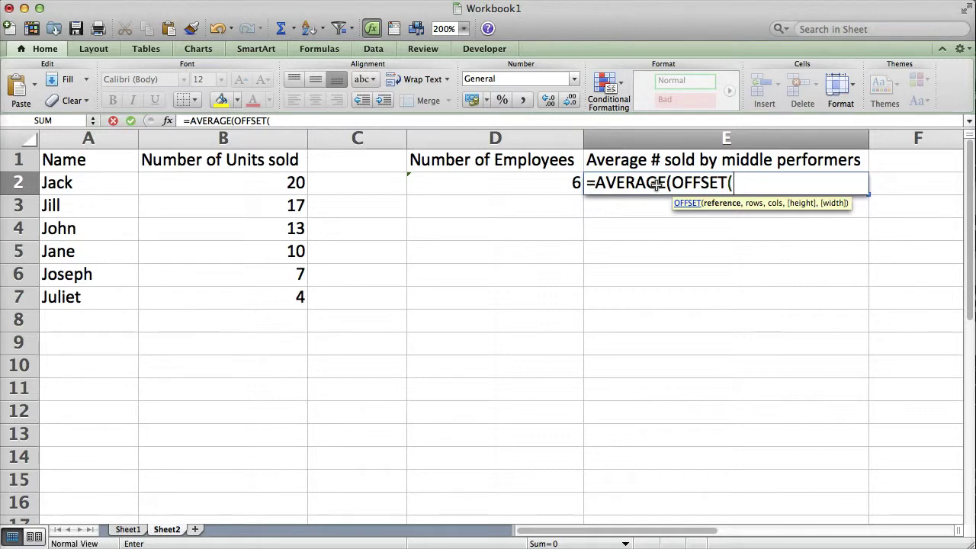
pyautogui.write('A1')
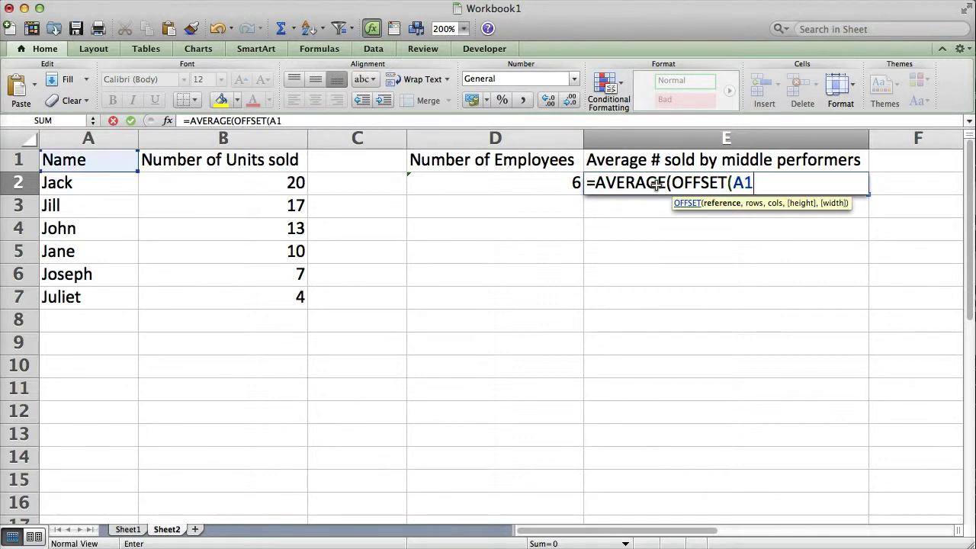
pyautogui.write(',')
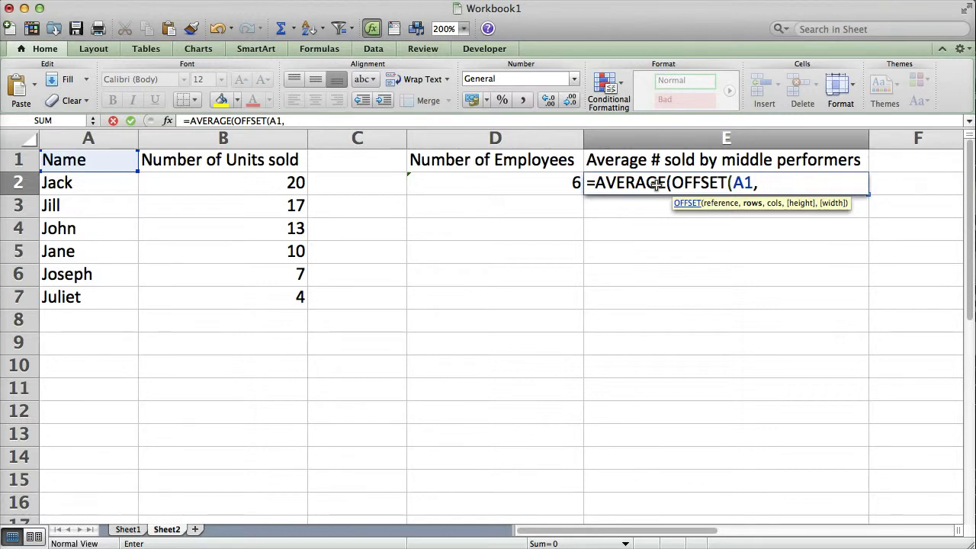
pyautogui.write('3')
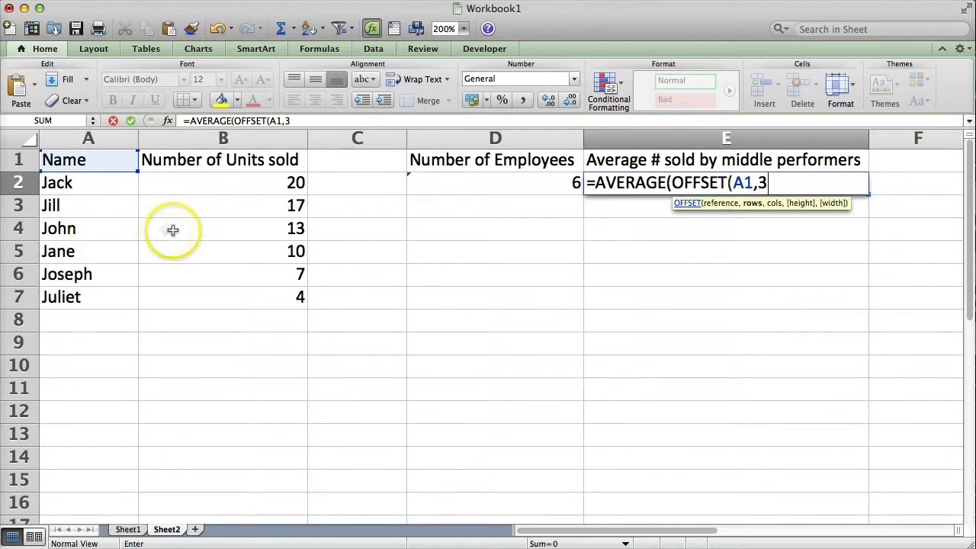
pyautogui.write(',')
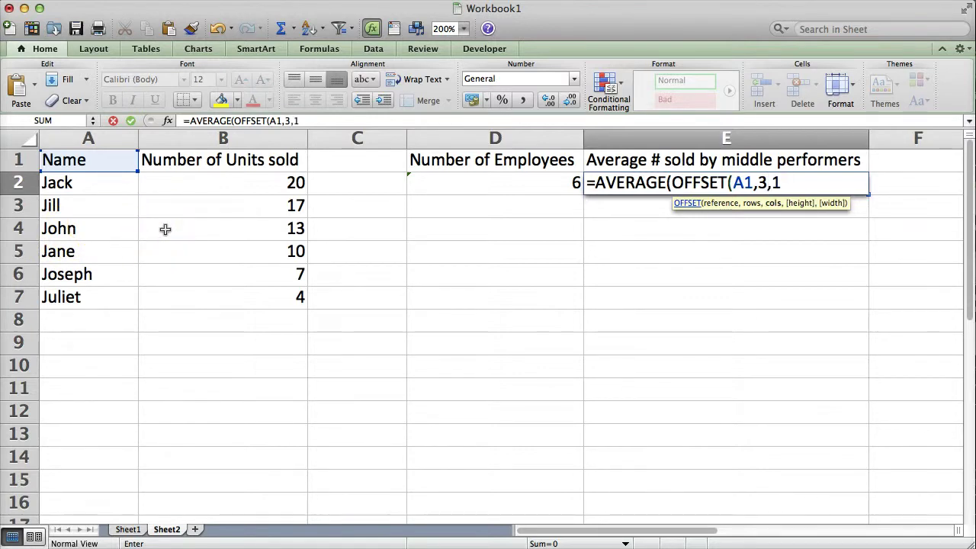
pyautogui.write('1,')
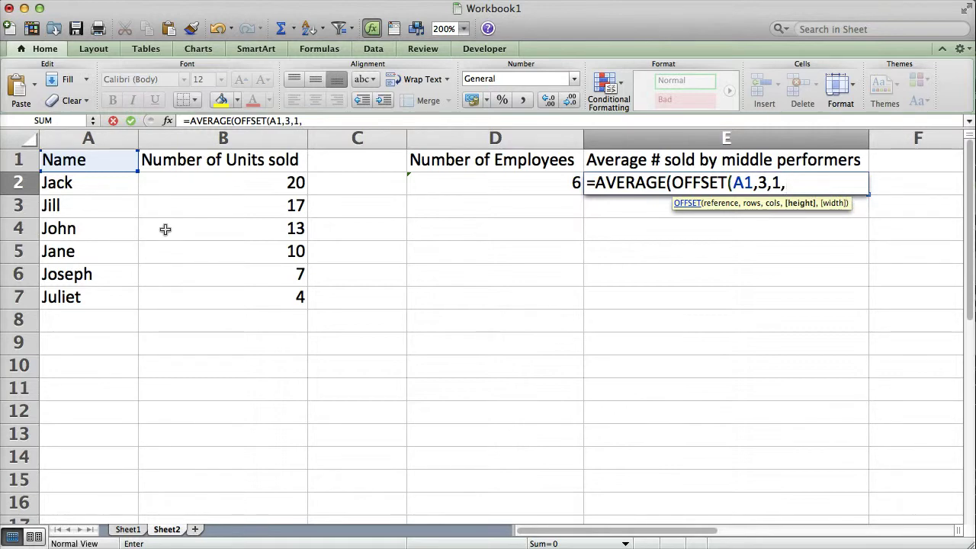
pyautogui.write('D2')
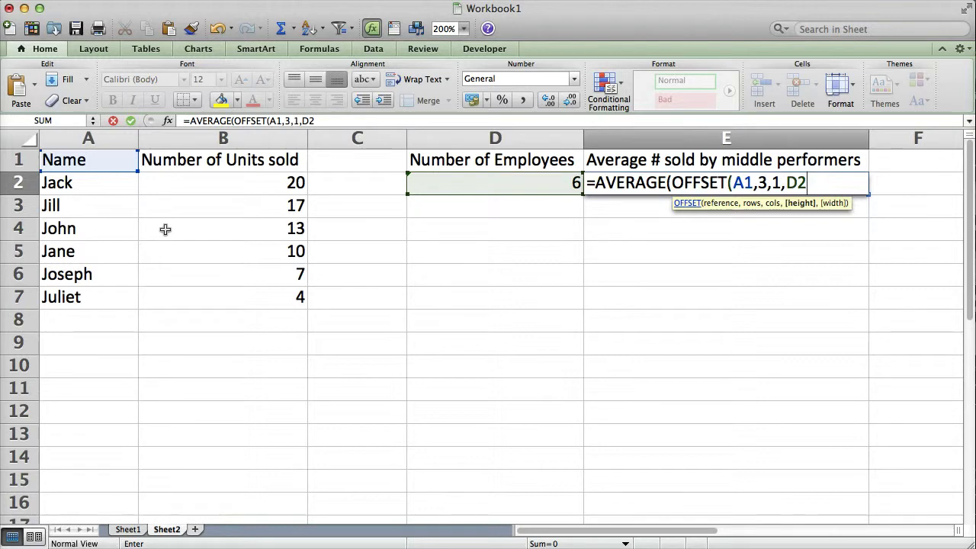
pyautogui.write('-4,1')
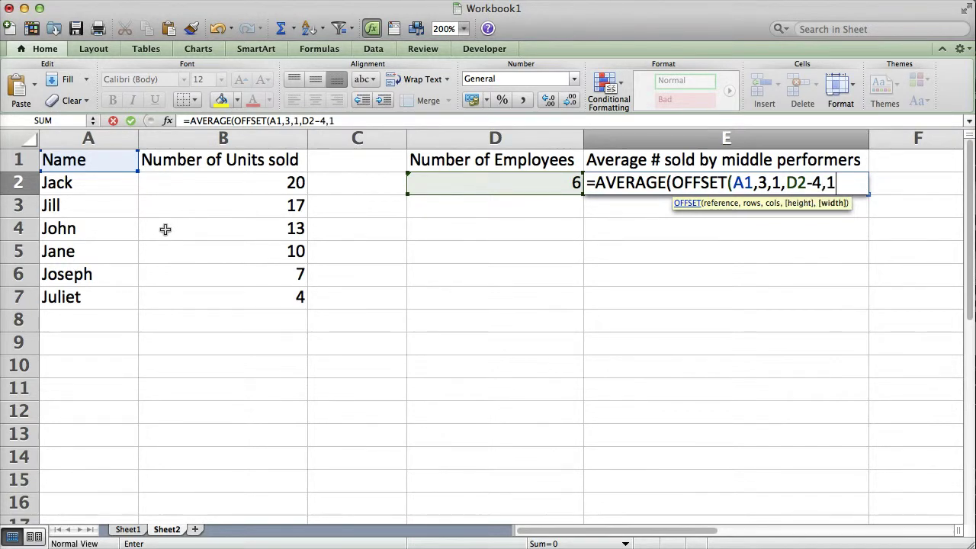
pyautogui.press('Return')
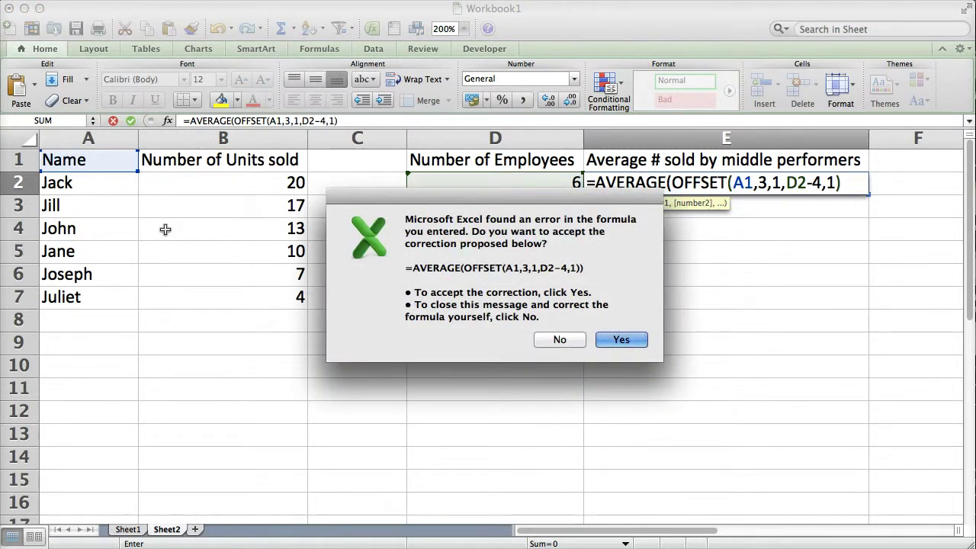
pyautogui.press('Return')
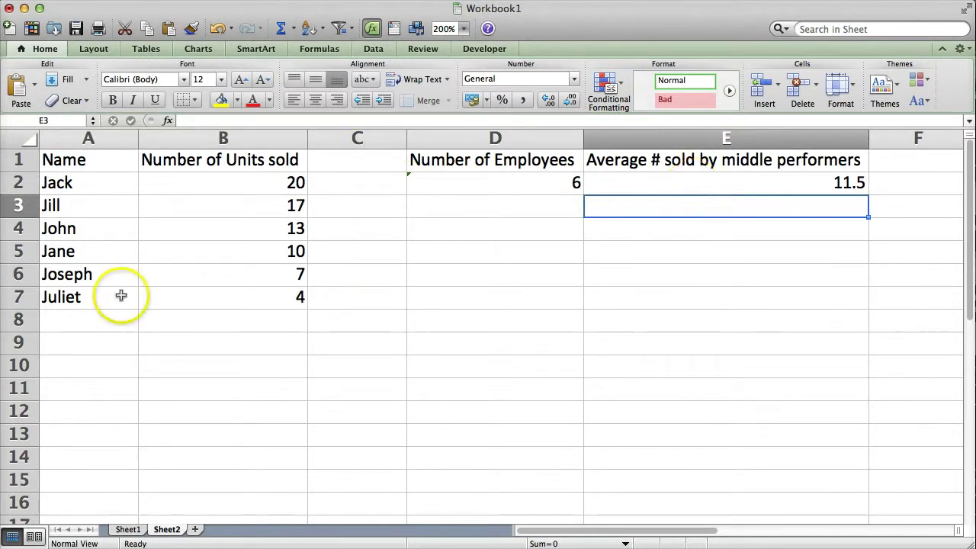
# Step: Add a new employee's name with 2 units sold in row 8, updating E2 to 10
pyautogui.click(91, 328)
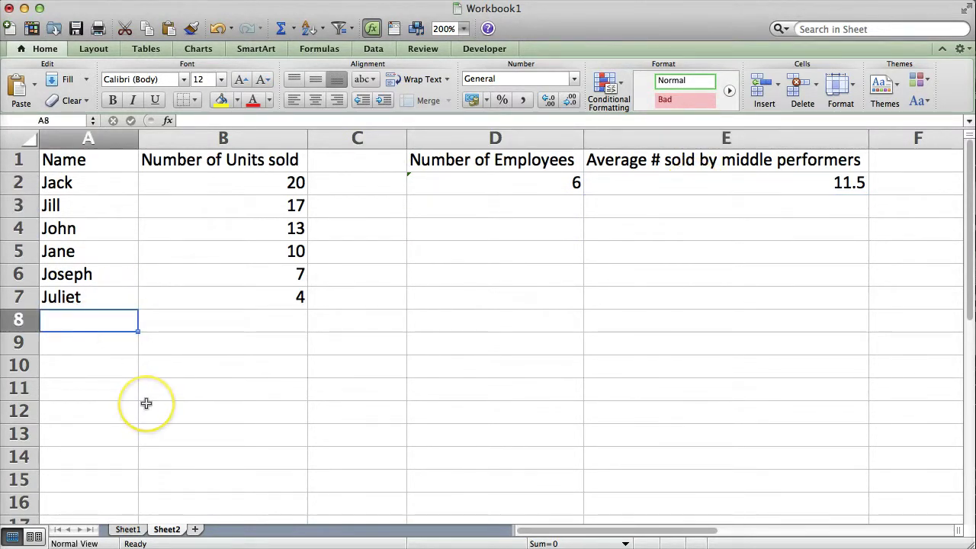
pyautogui.write('Amy')
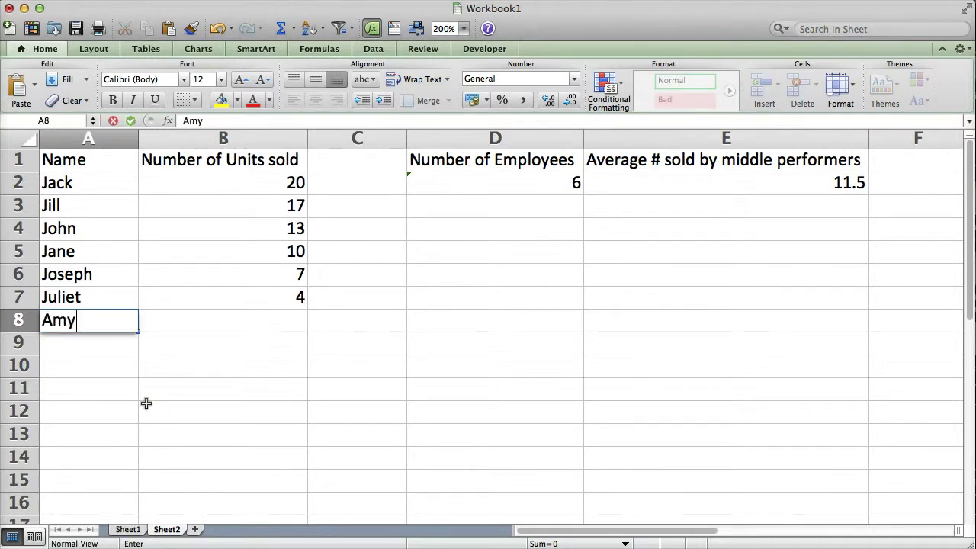
pyautogui.press('Tab')
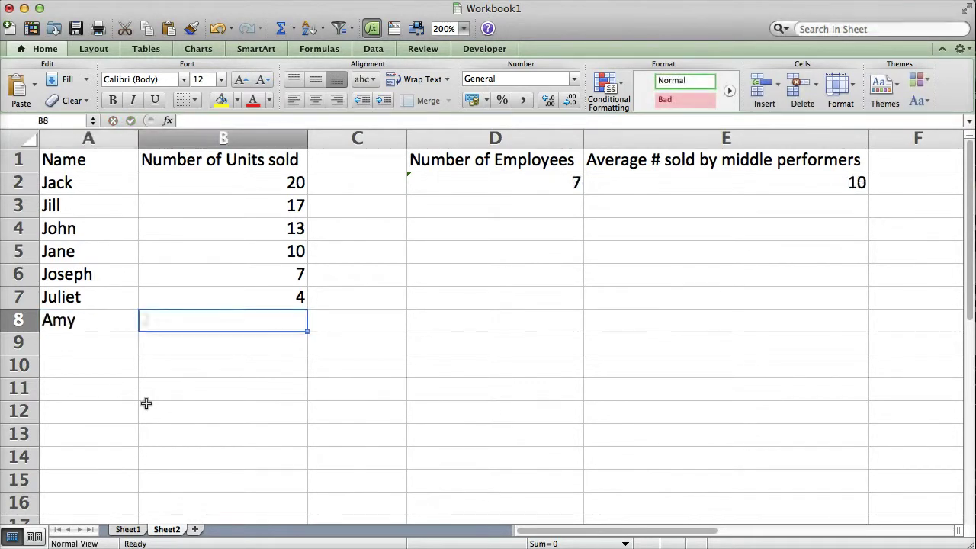
pyautogui.write('2')
pyautogui.press('Return')
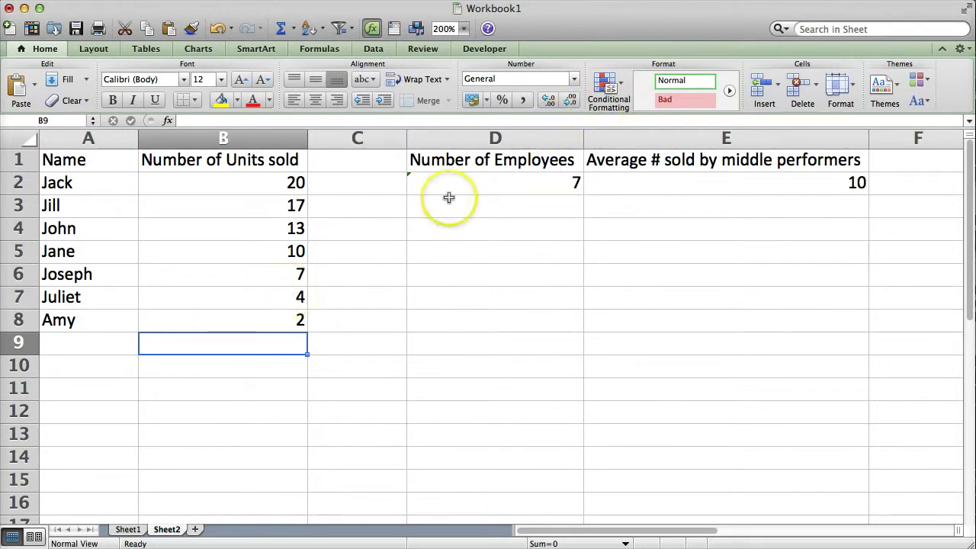
pyautogui.click(620, 186)
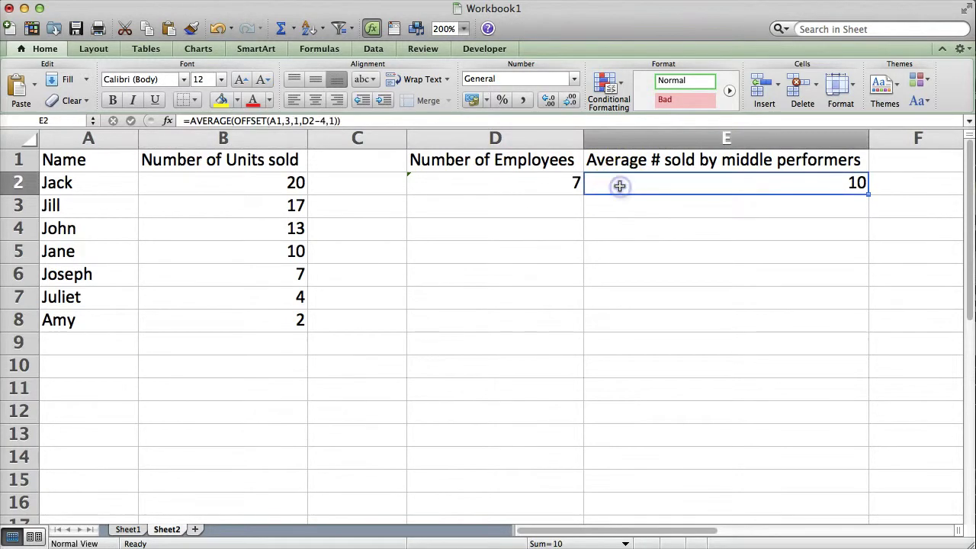
pyautogui.click(320, 121)
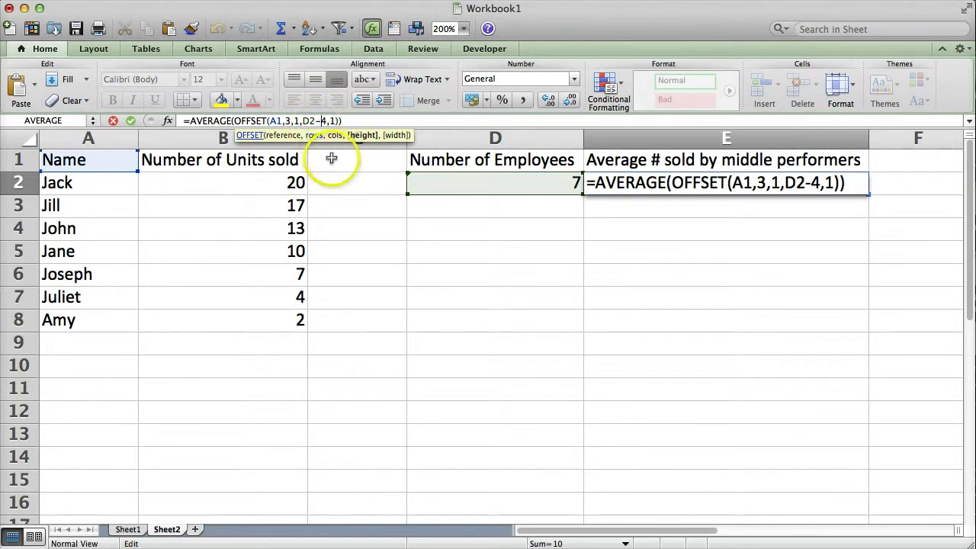
pyautogui.click(545, 288)
pyautogui.press('Escape')
pyautogui.click(651, 180)
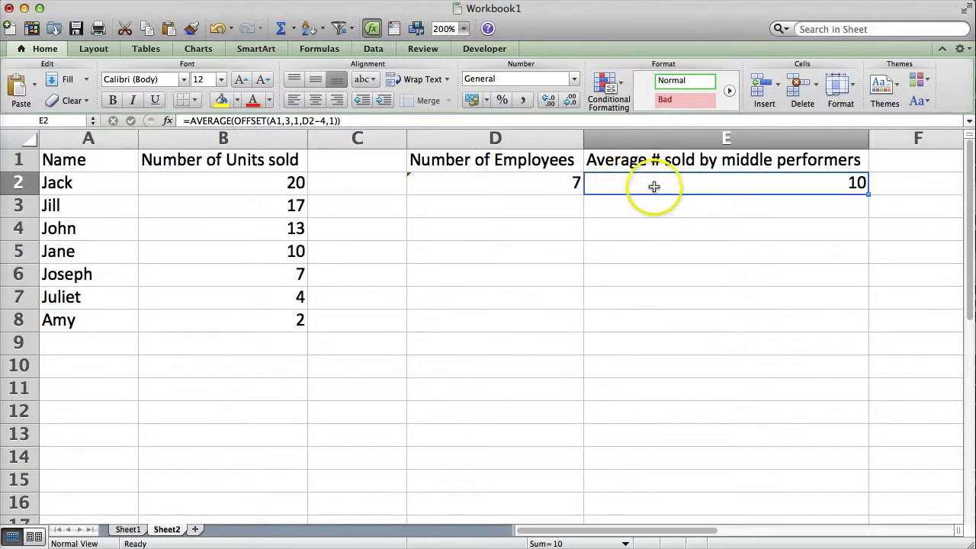
pyautogui.moveTo(296, 228); pyautogui.dragTo(295, 273)
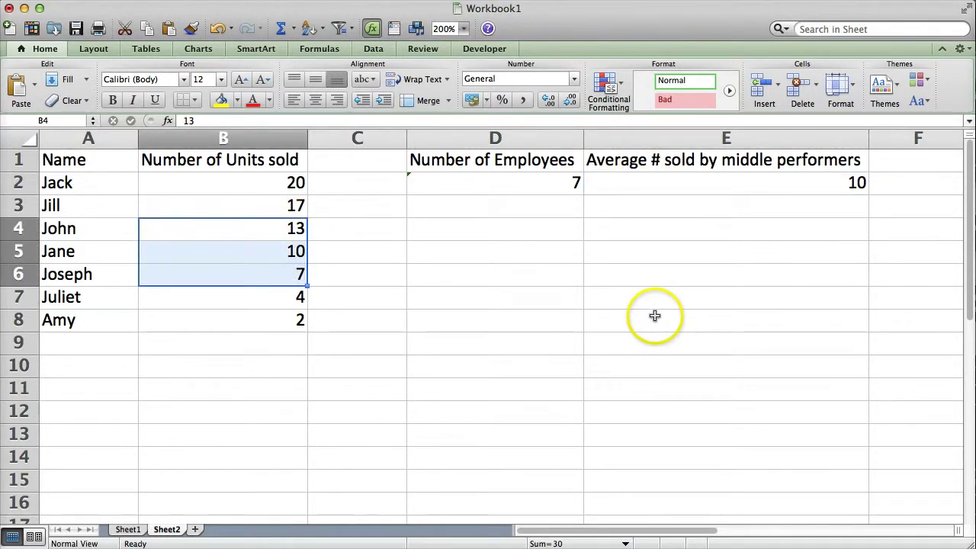